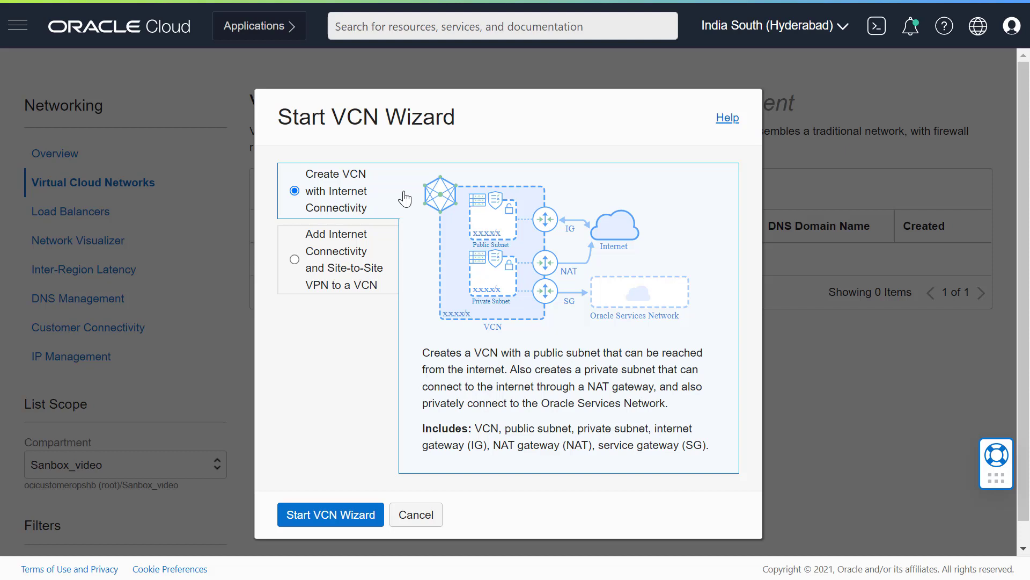
Start a VCN with internet connectivity, name it Sandbox_video, and proceed to the review with the default CIDR blocks.
left_click(327, 519)
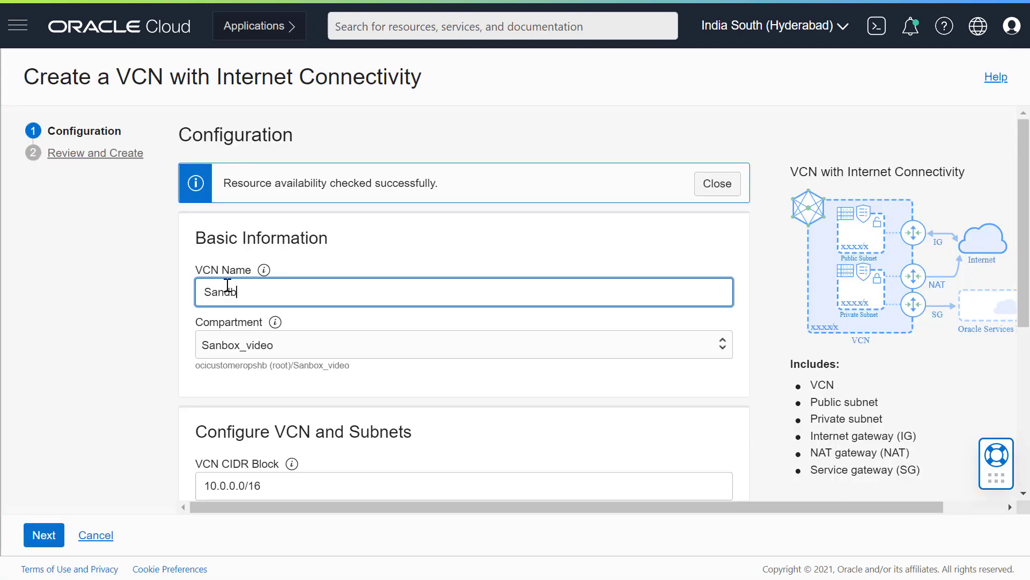
type("ov")
type("x_video")
scroll(383, 331, "down", 5)
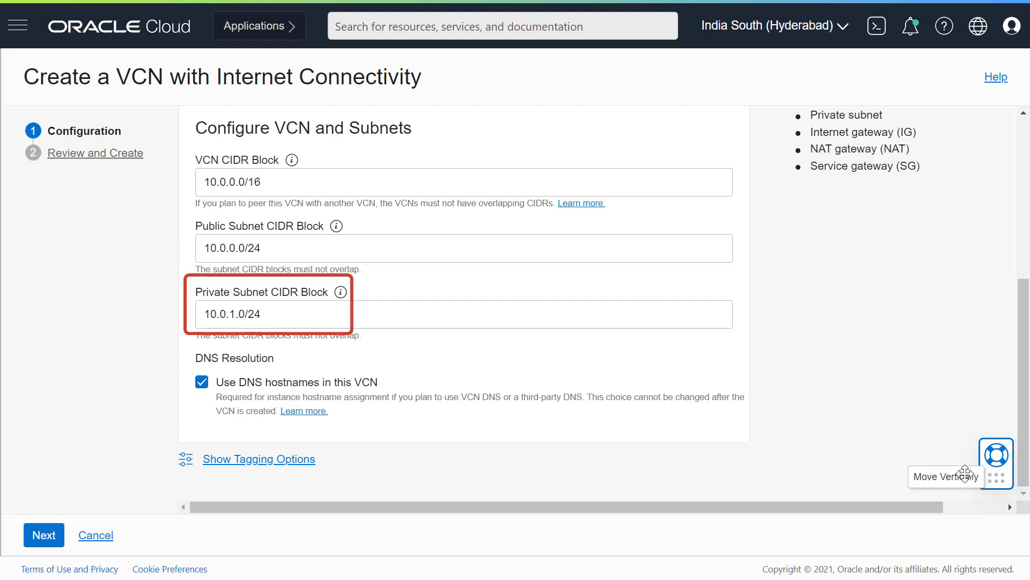
left_click(38, 536)
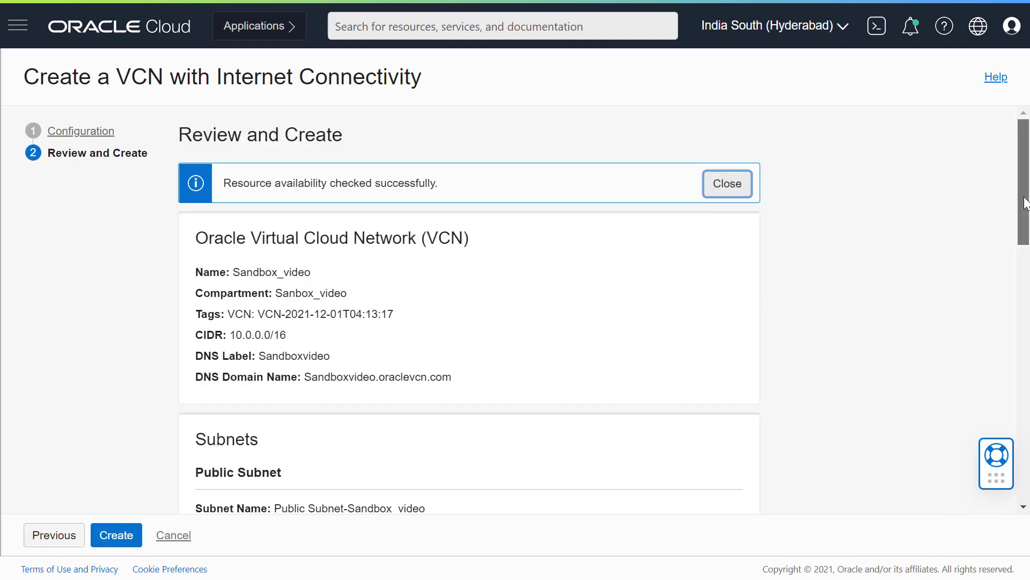
Review the VCN's subnets, gateways, security lists and route tables, then create the network and open its details.
scroll(1025, 262, "down", 5)
scroll(1025, 261, "down", 3)
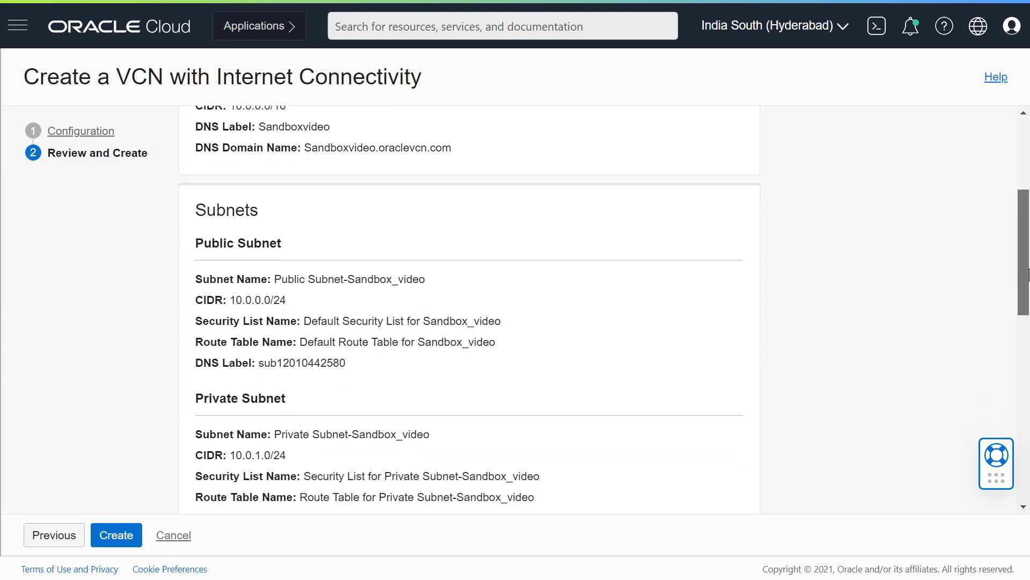
scroll(1029, 366, "down", 4)
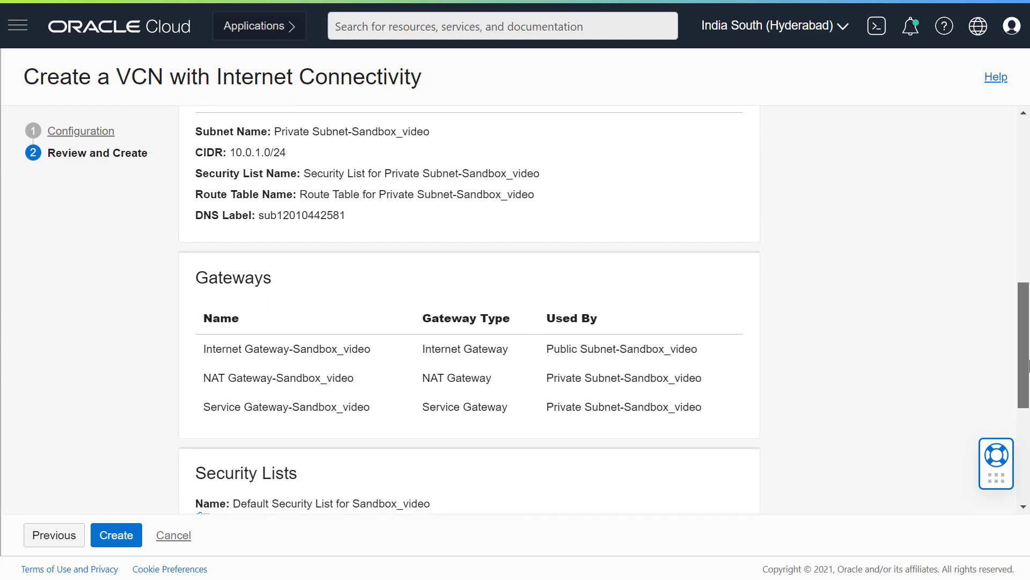
left_click_drag(1028, 365, 1029, 454)
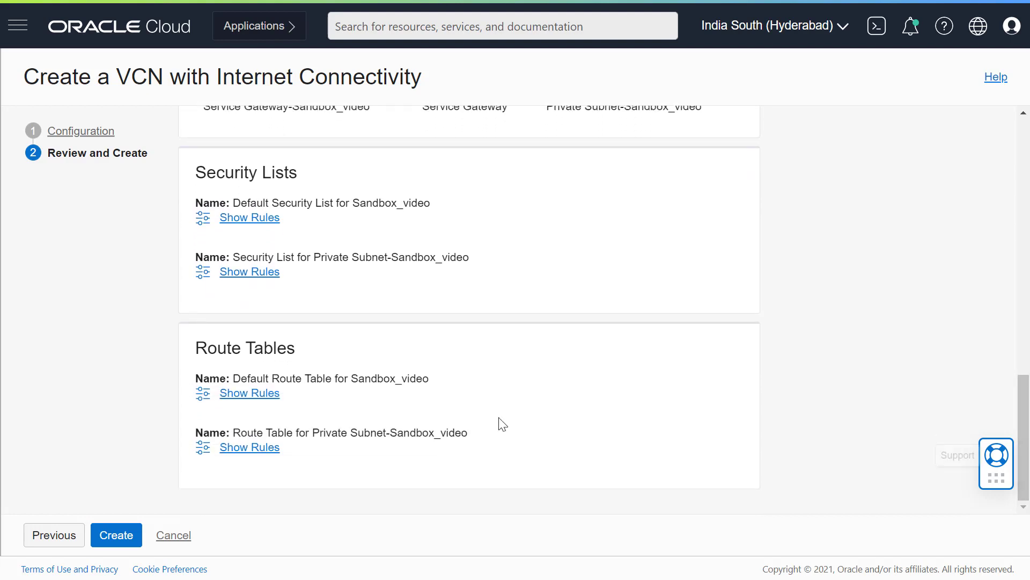
left_click(113, 535)
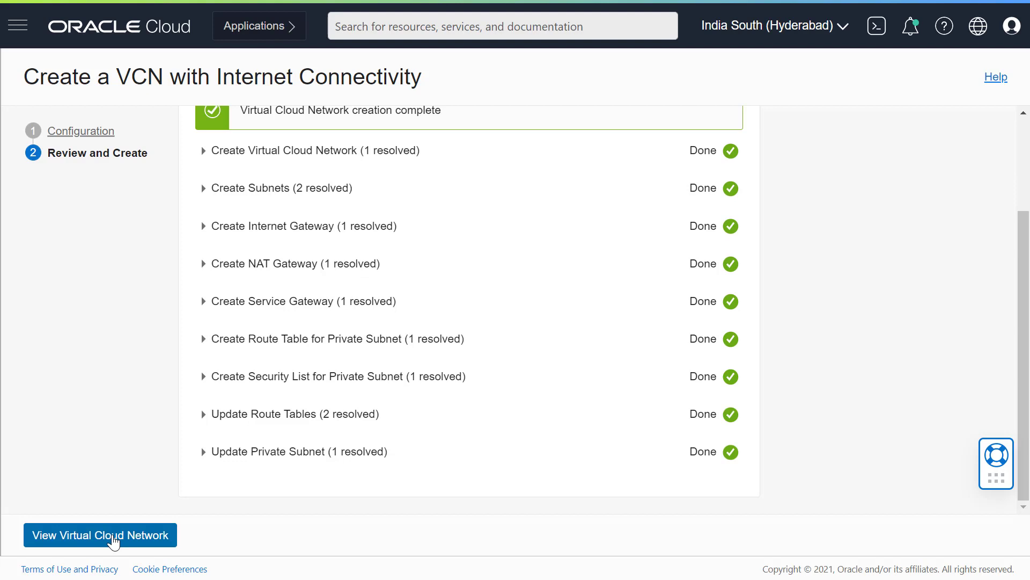
left_click(113, 535)
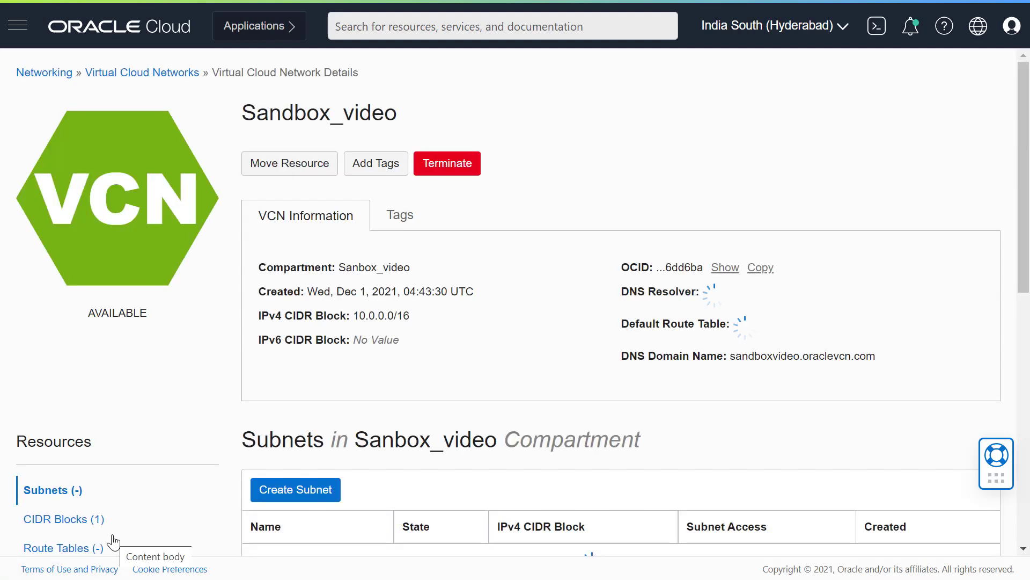
Inspect the new VCN's internet, NAT and service gateways and its subnets.
scroll(111, 543, "down", 5)
left_click(78, 274)
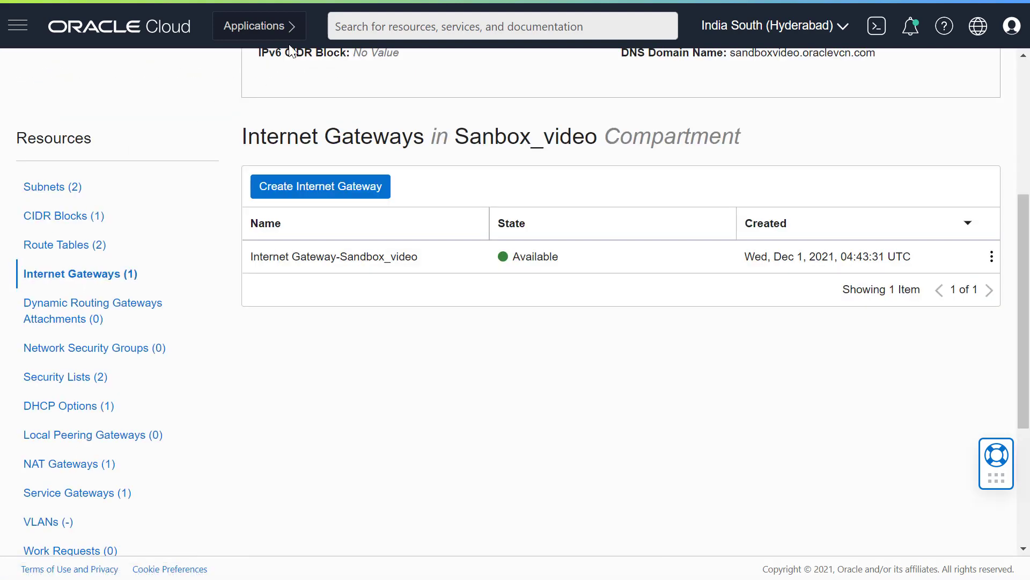
left_click(53, 461)
left_click(53, 481)
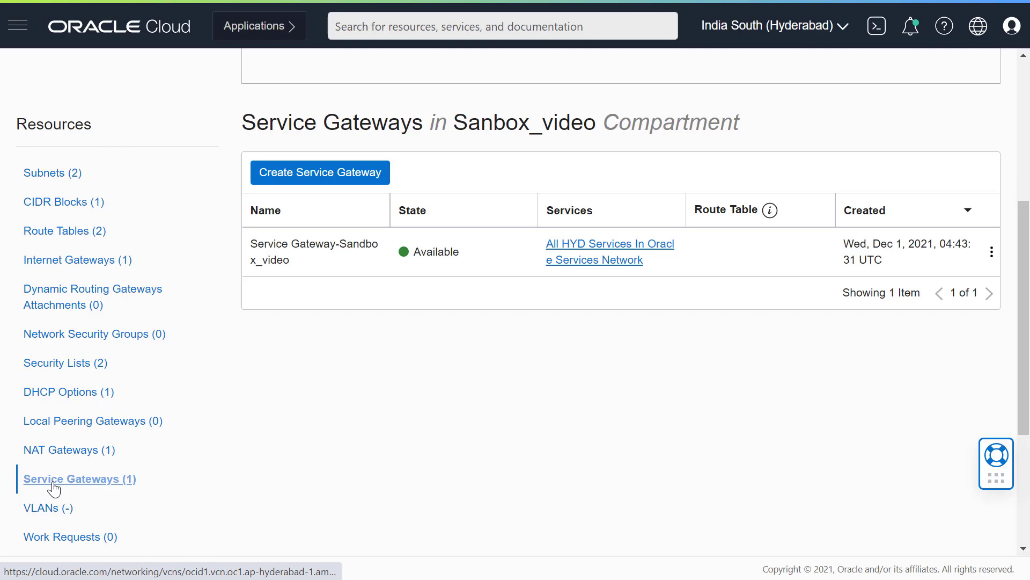
left_click(63, 176)
scroll(807, 444, "up", 1)
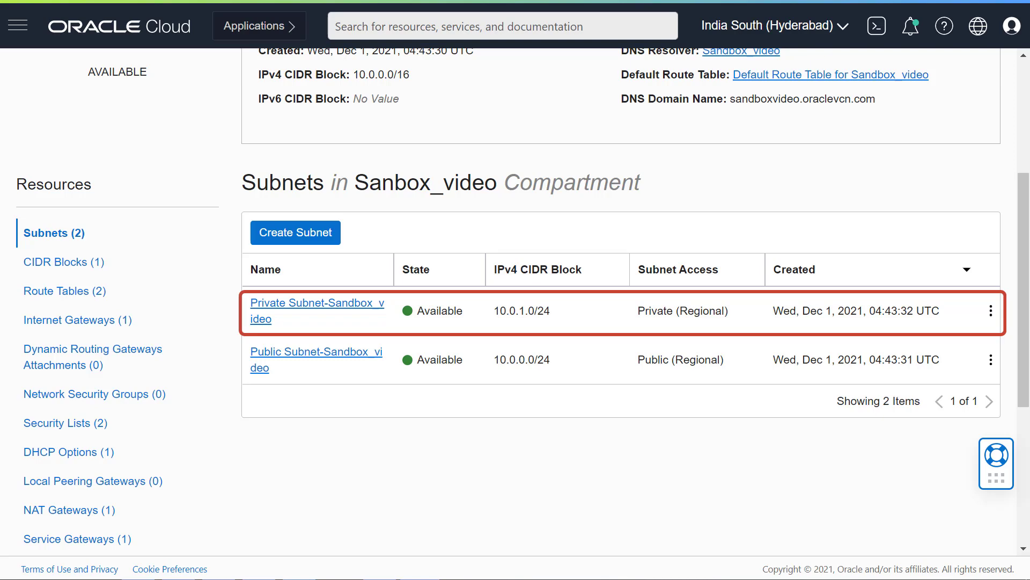
Open the default security list for Sandbox_video at its ingress rules.
scroll(67, 373, "down", 1)
left_click(67, 373)
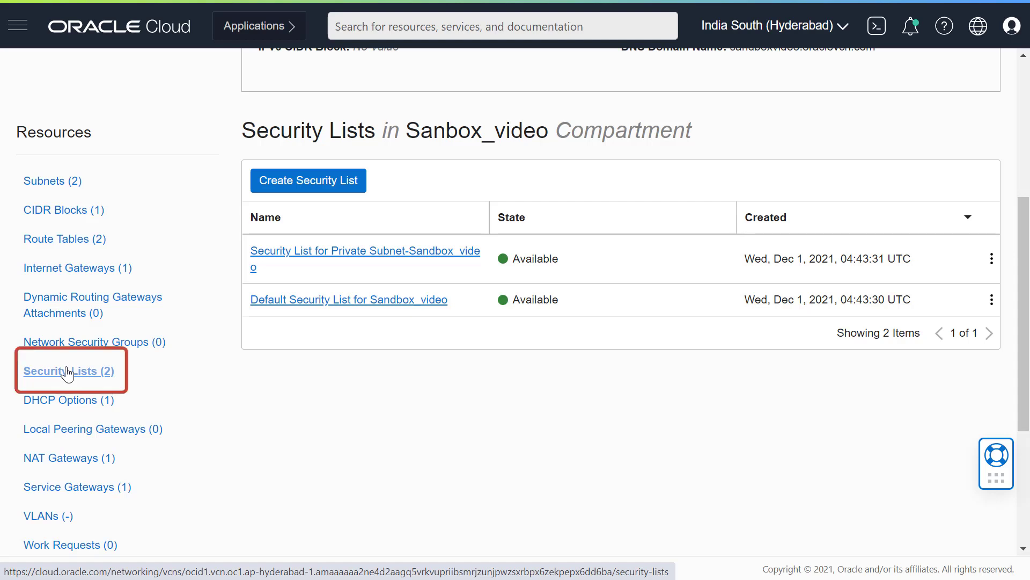
left_click(355, 300)
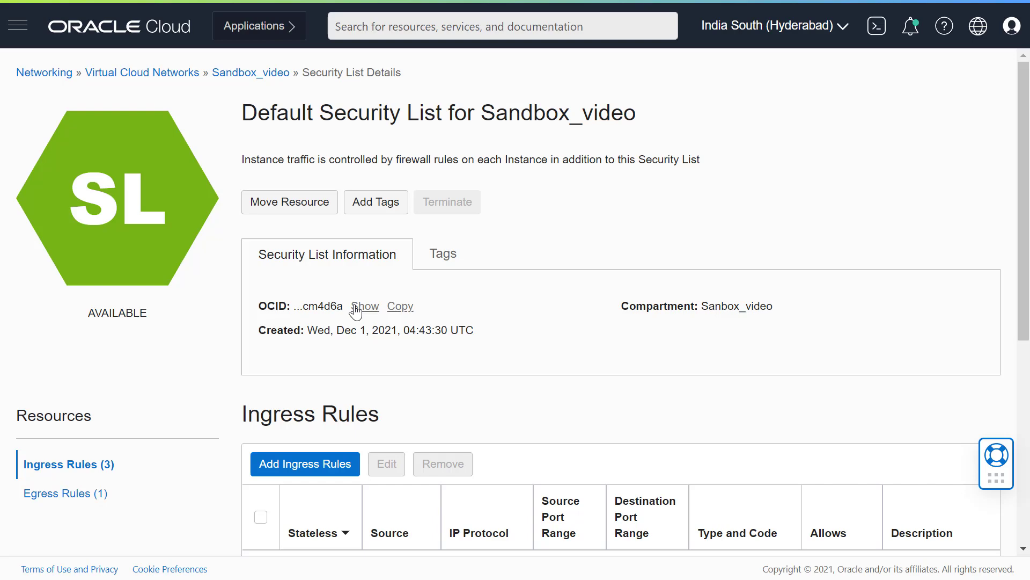
scroll(355, 310, "down", 5)
Start a new ingress rule with source CIDR 0.0.0.0/0 and IP protocol RDP (TCP/3389).
left_click(316, 95)
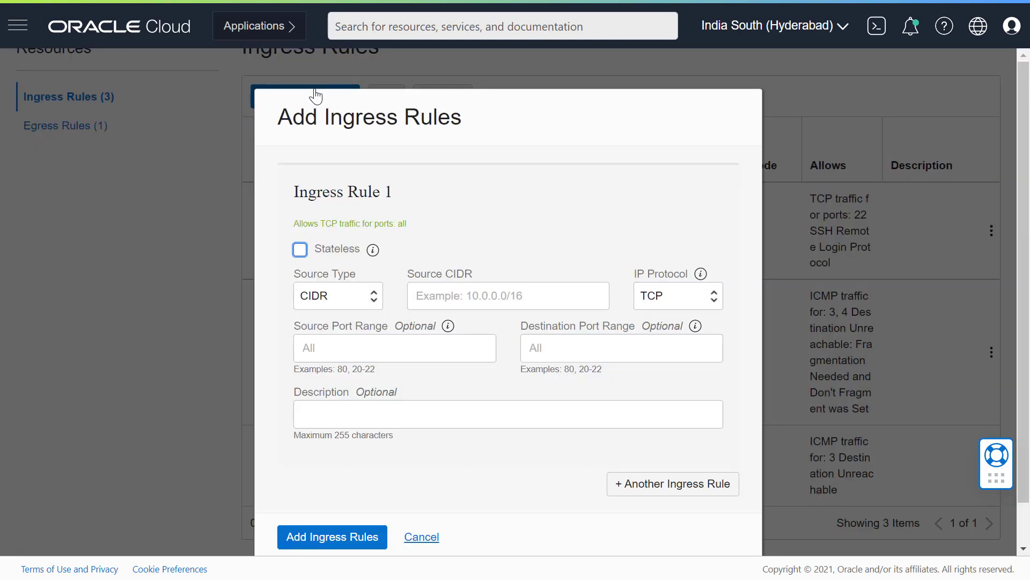
left_click(517, 291)
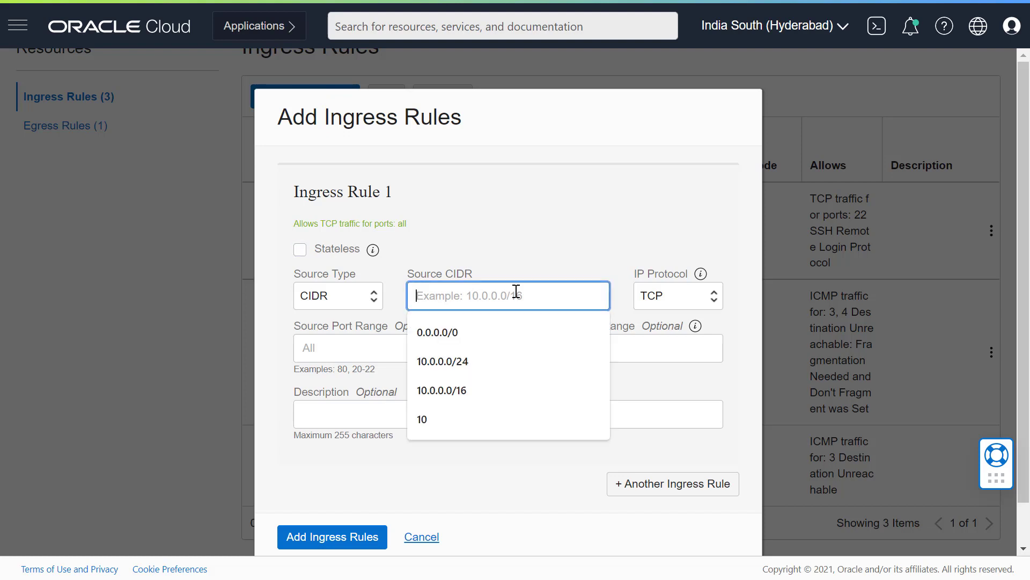
left_click(446, 324)
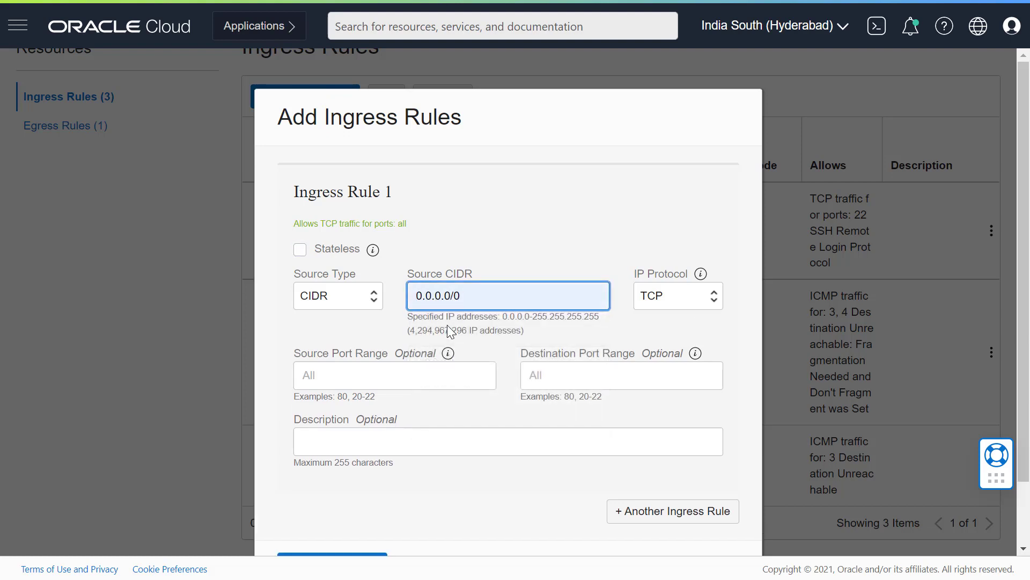
left_click(714, 296)
scroll(703, 131, "down", 1)
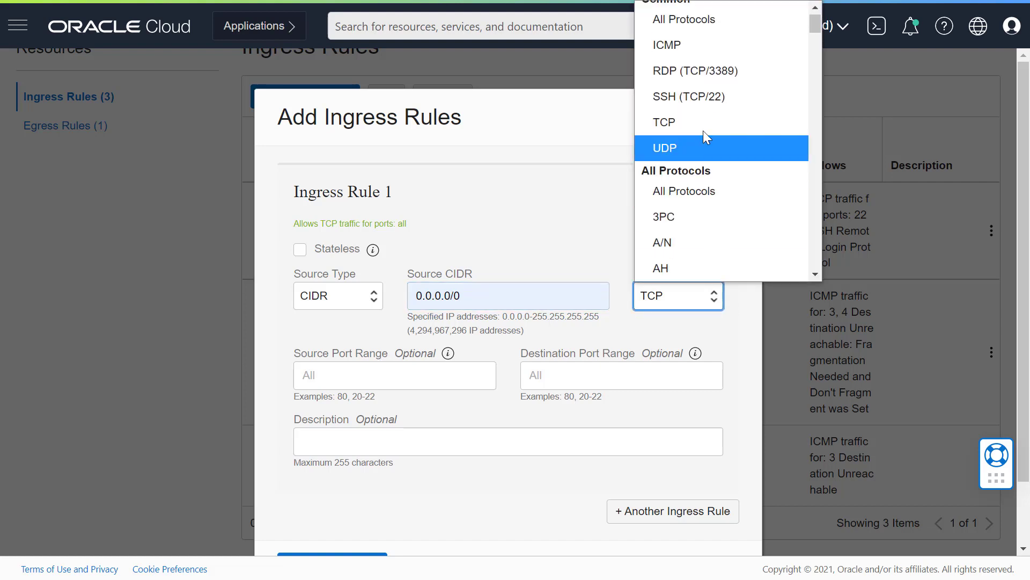
left_click(713, 76)
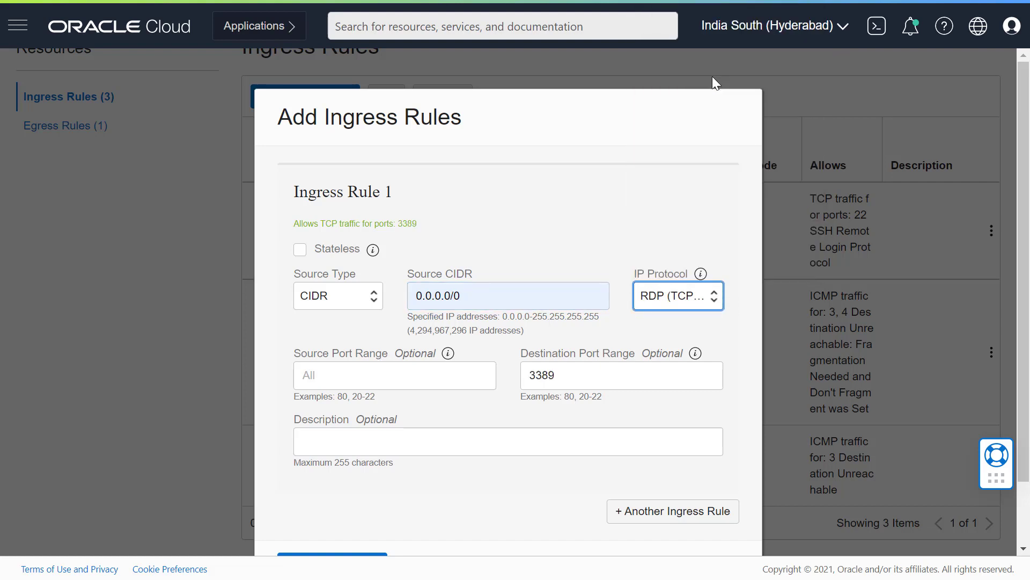
Set the rule's source port range to All and its description to "RDP port", then add it and check the rule list.
left_click(463, 382)
type("All")
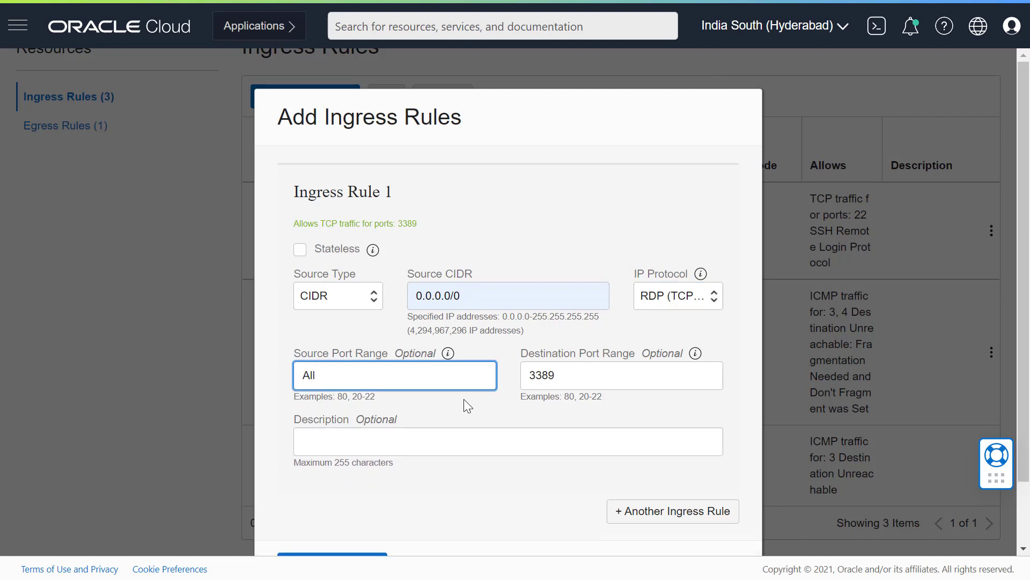
left_click(464, 398)
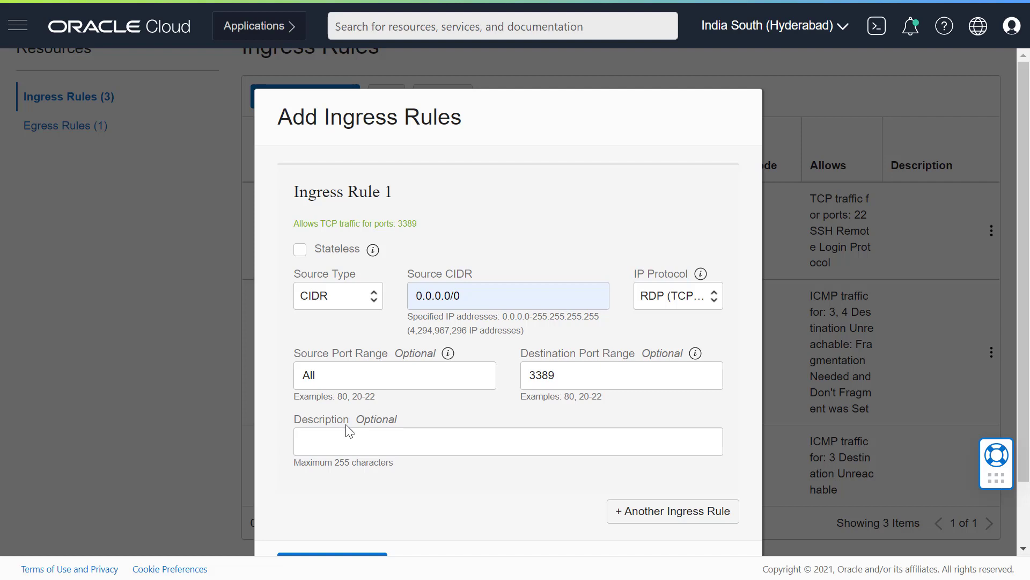
left_click(341, 439)
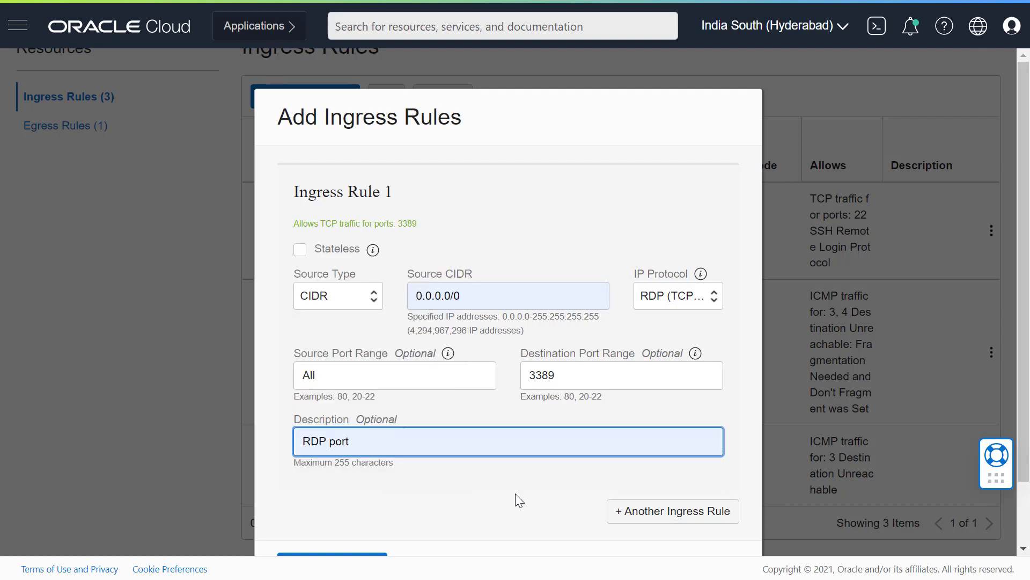
scroll(519, 500, "down", 1)
left_click(345, 510)
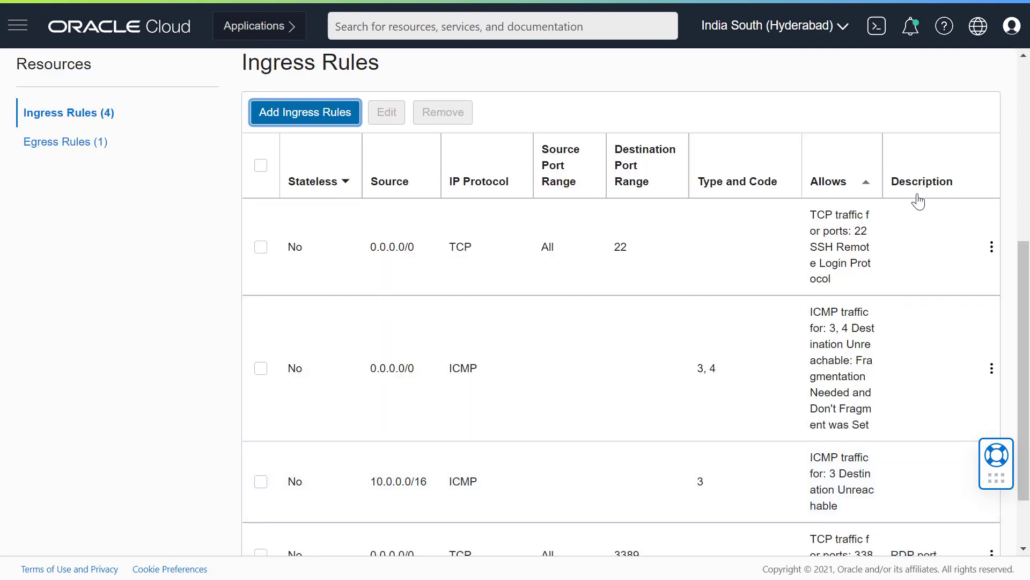
scroll(1010, 328, "down", 3)
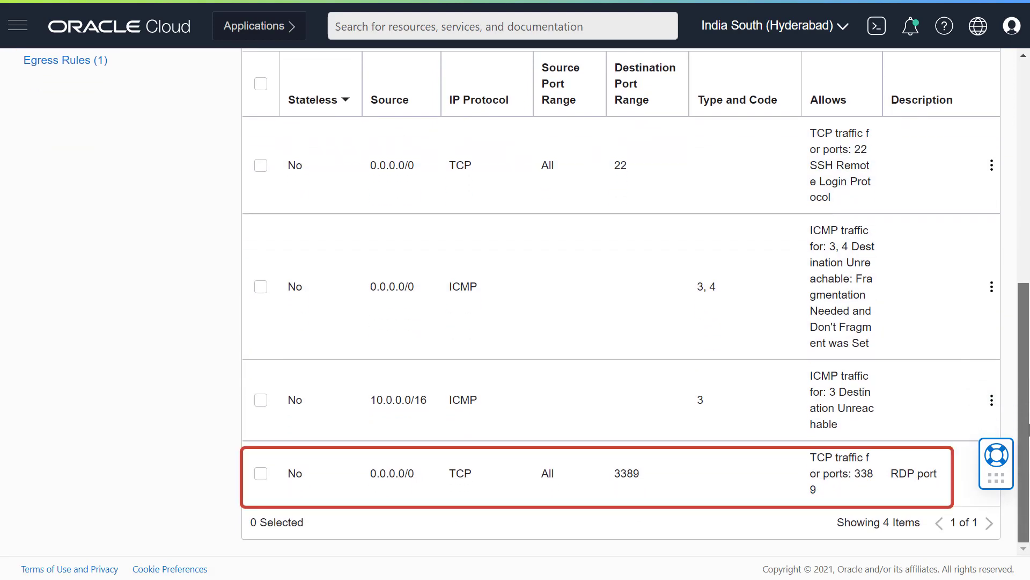